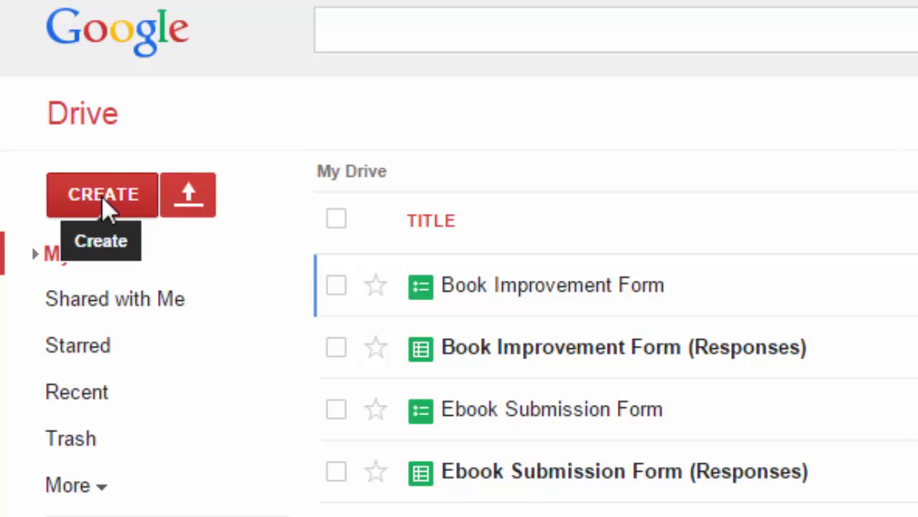
Step: Create a new blank spreadsheet and open its conditional formatting rules
left_click(101, 196)
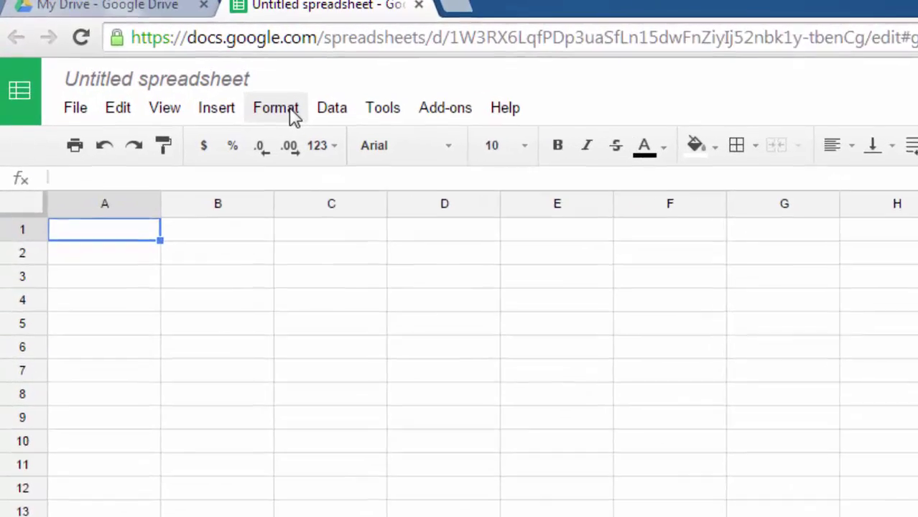
left_click(292, 115)
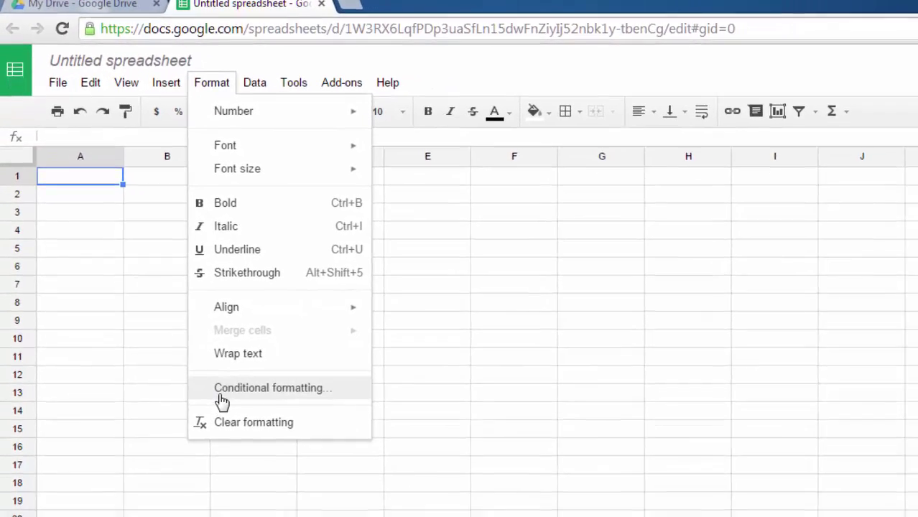
left_click(222, 401)
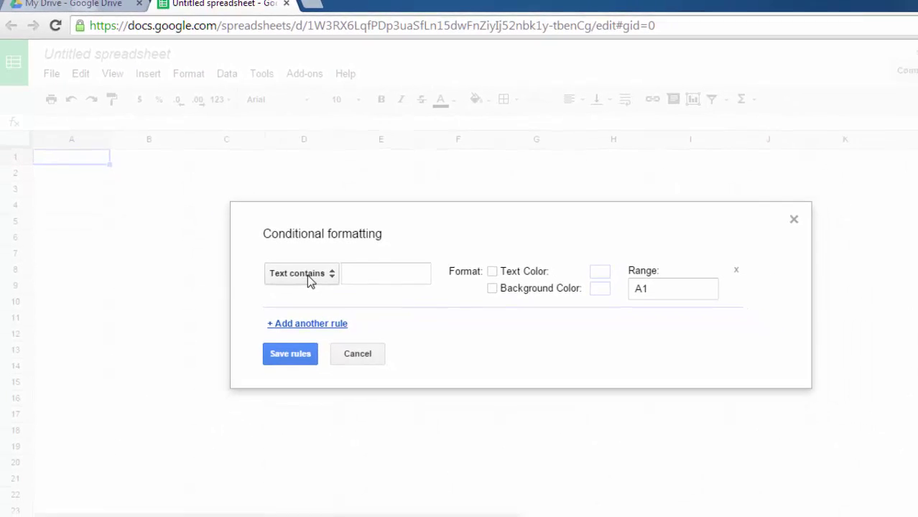
Step: Set the first rule's condition to the custom formula =ISEVEN(ROW())
left_click(299, 271)
scroll(355, 359, "down", 1)
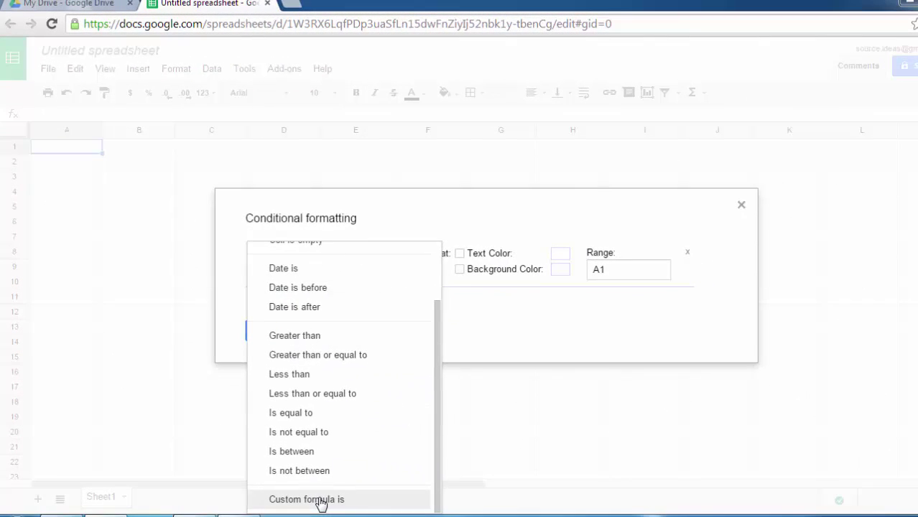
left_click(320, 499)
left_click(350, 257)
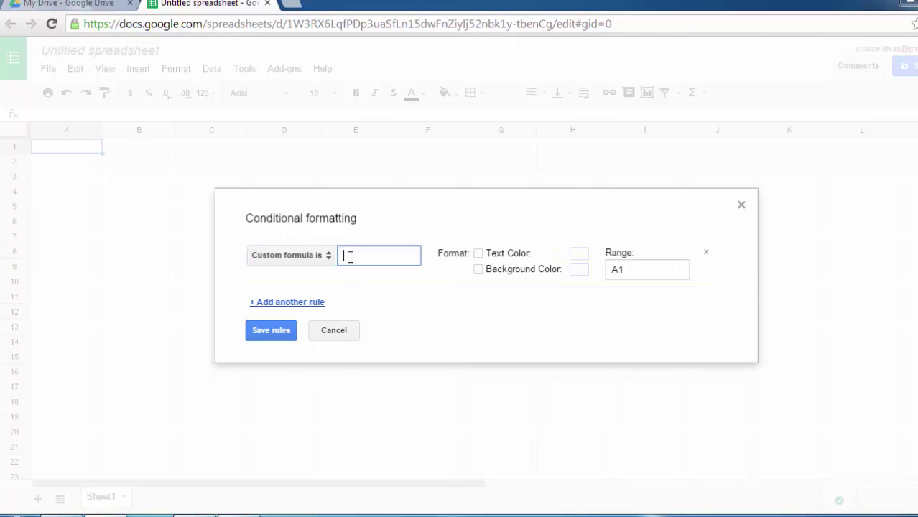
type("=ISEVEN(ROW")
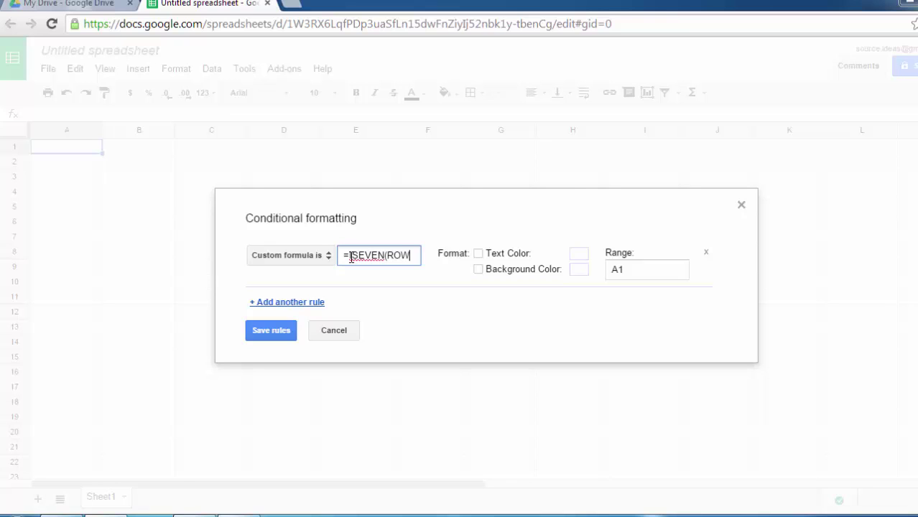
type("()")
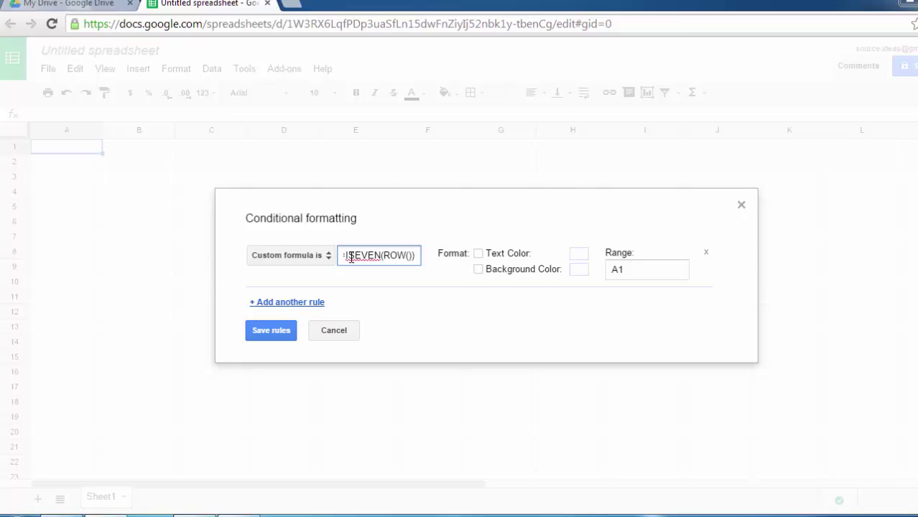
Step: Give the even-row rule a light blue 3 background and set its range to A1:Z100
left_click(478, 270)
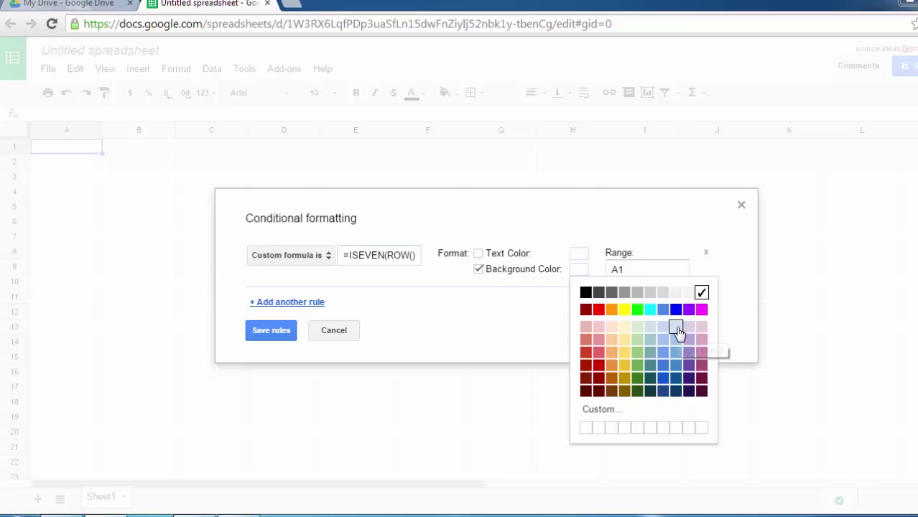
left_click(676, 329)
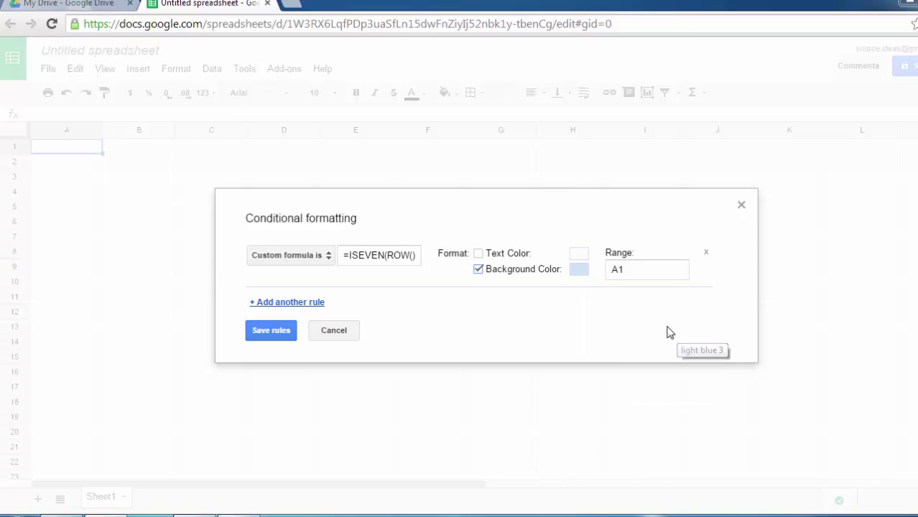
left_click(639, 272)
type(":")
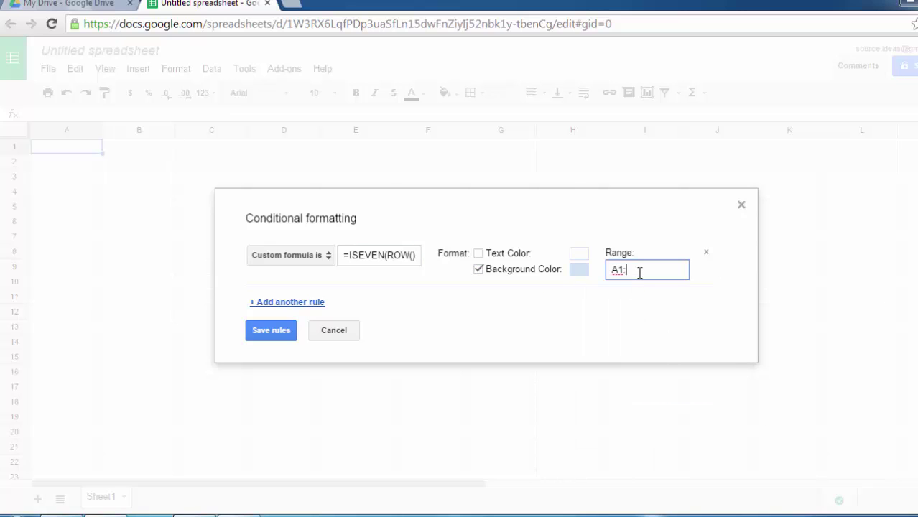
type("Z100")
Step: Add a second conditional formatting rule with the custom formula =ISODD(ROW())
left_click(293, 307)
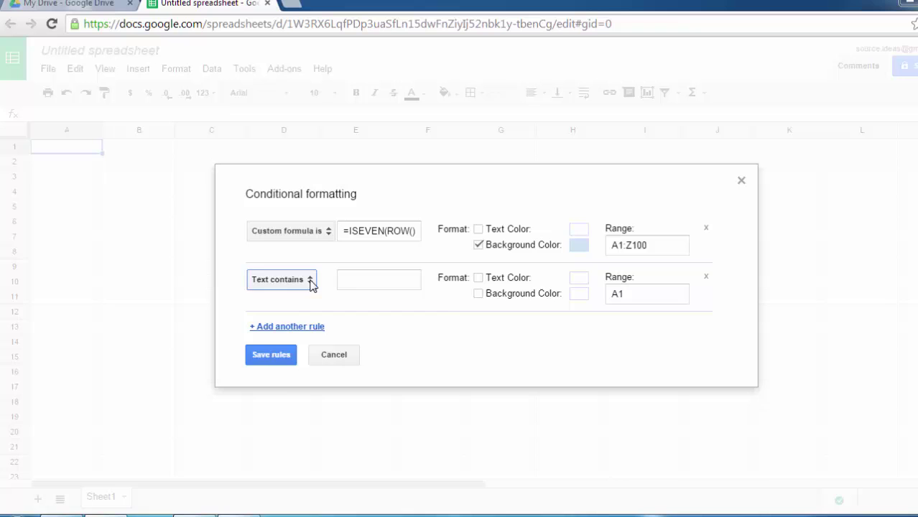
left_click(312, 285)
scroll(334, 370, "down", 3)
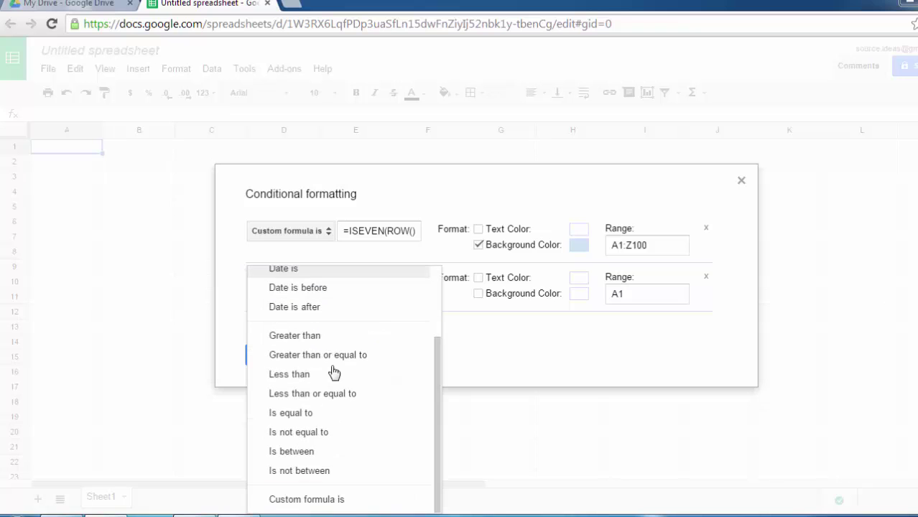
left_click(318, 498)
left_click(352, 281)
type("=")
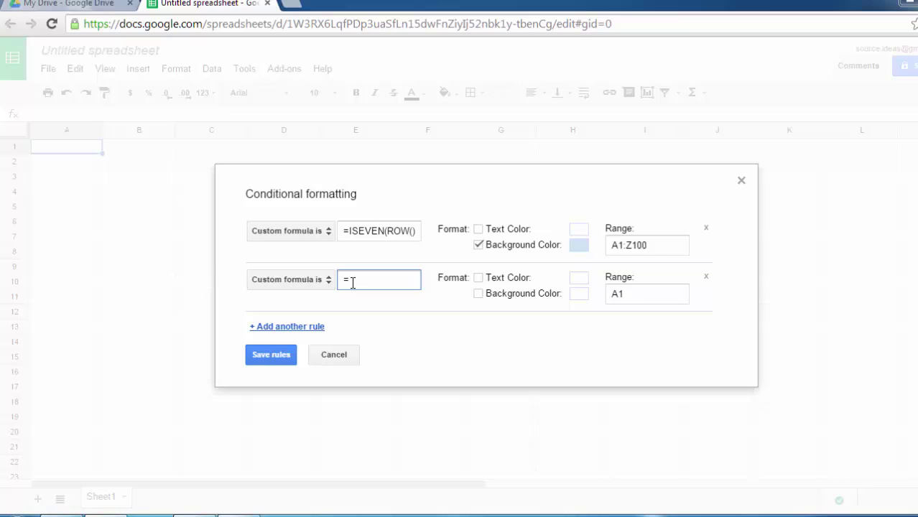
type("ISODD(ROW())")
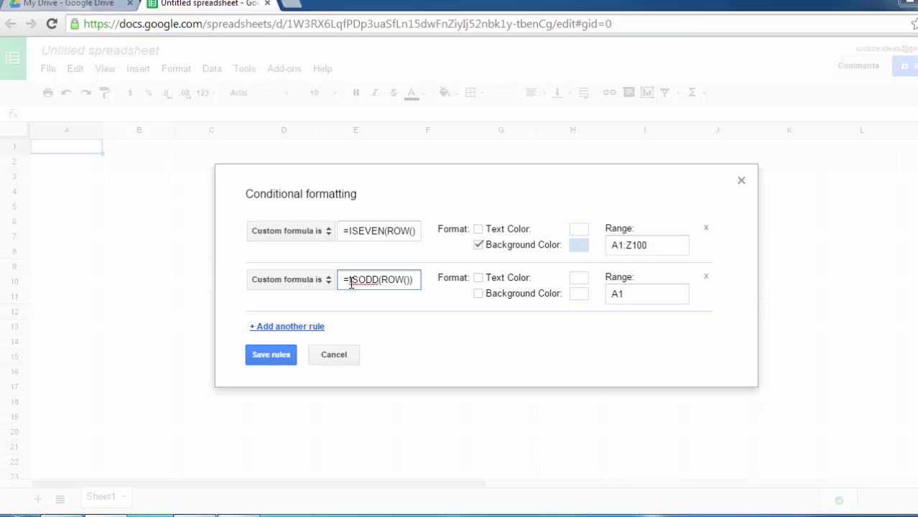
Step: Give the odd-row rule a light purple 1 background over the range A1:Z100 and save the rules
left_click(478, 294)
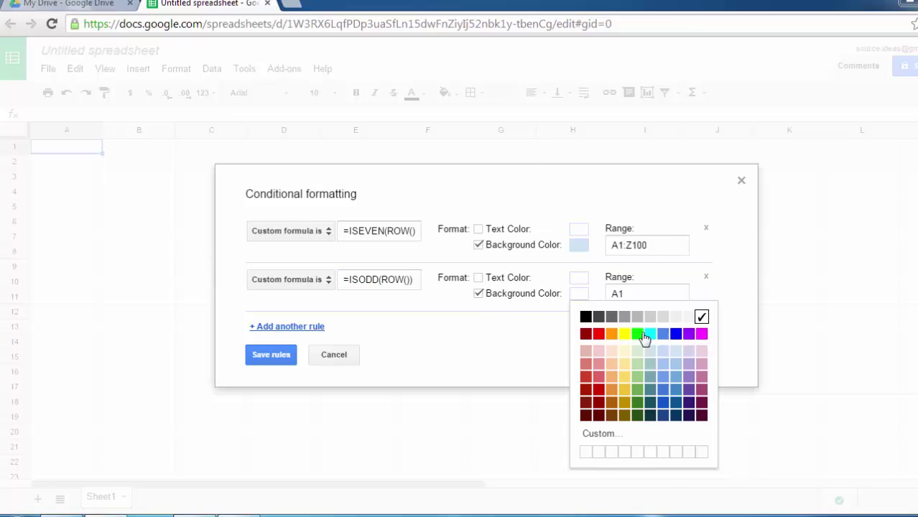
left_click(689, 379)
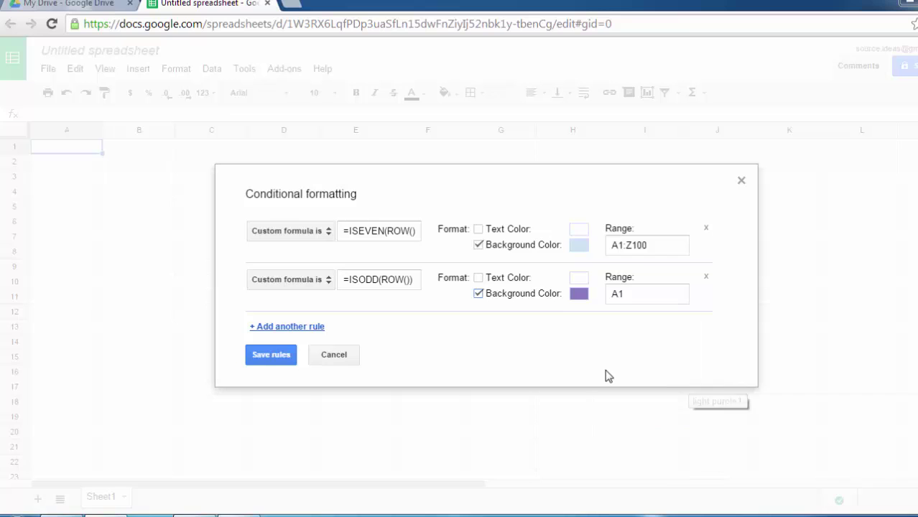
left_click(634, 297)
type(":")
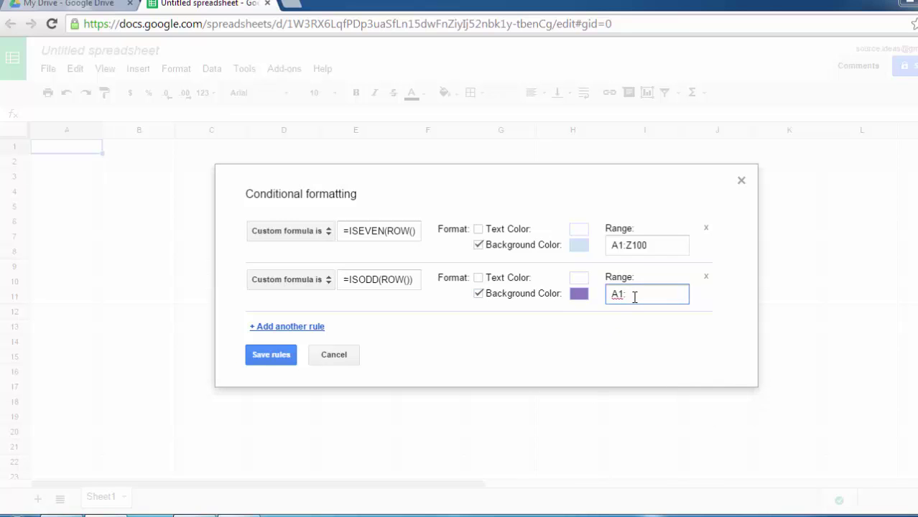
type("Z100")
left_click(290, 356)
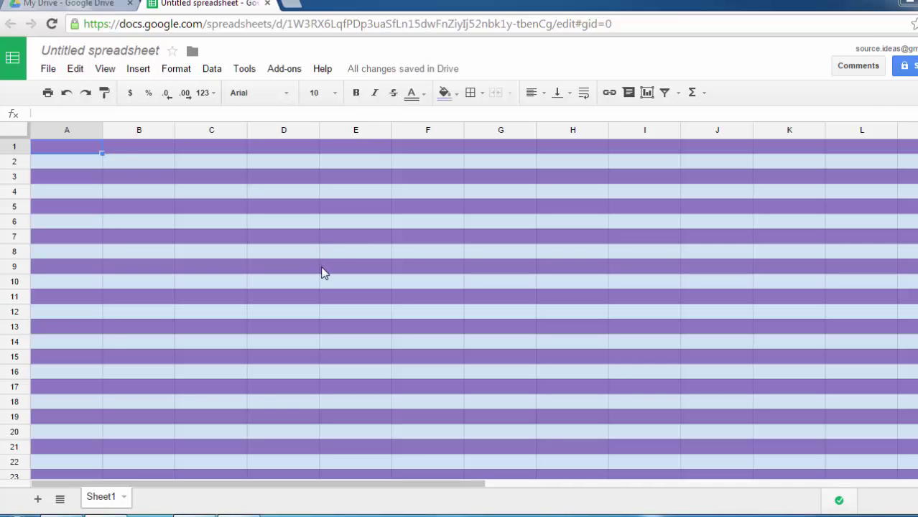
Step: Enter 12 in cell A1 as a test and clear the cell again
left_click(79, 161)
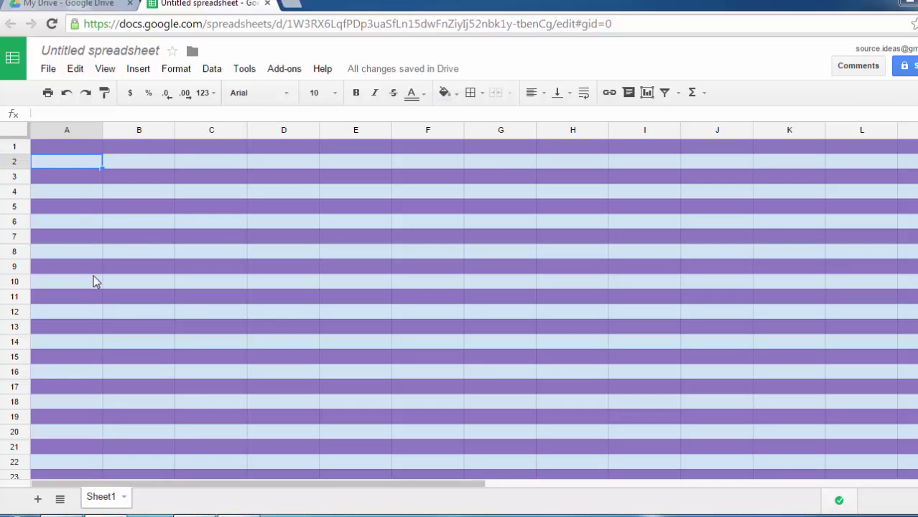
left_click(80, 150)
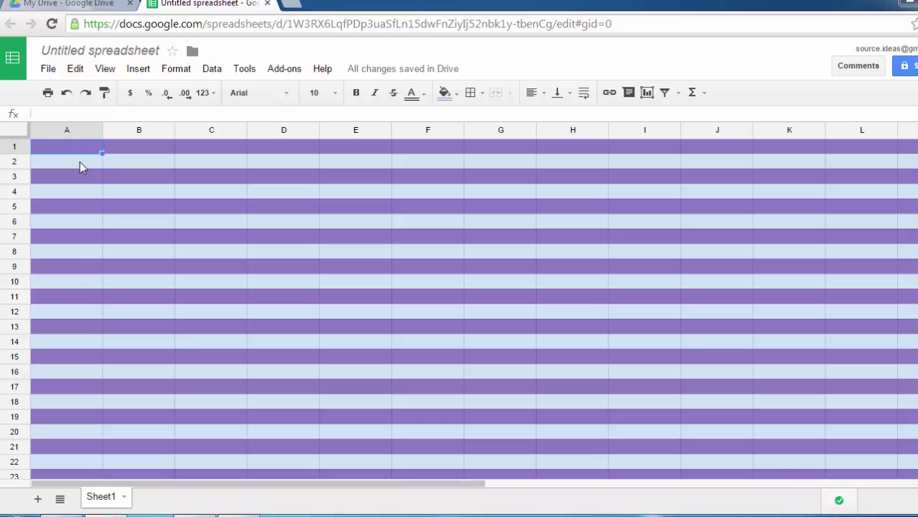
type("12")
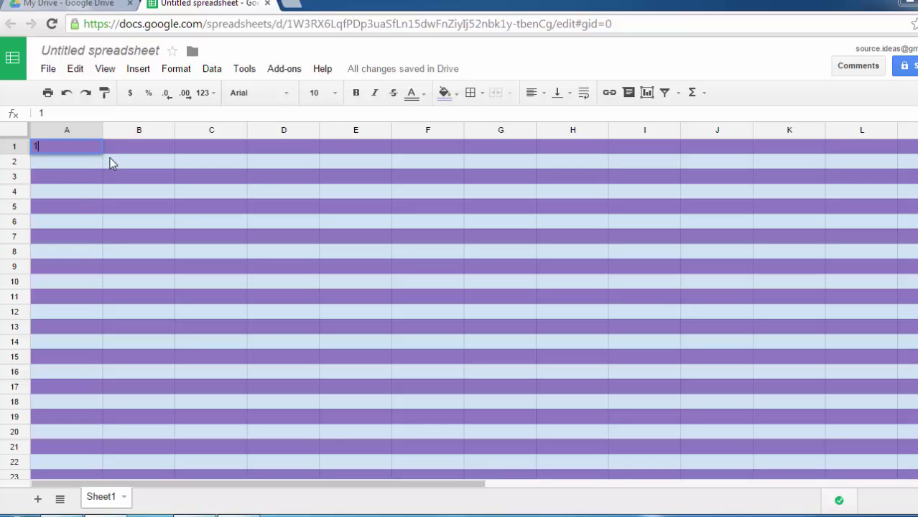
left_click(80, 172)
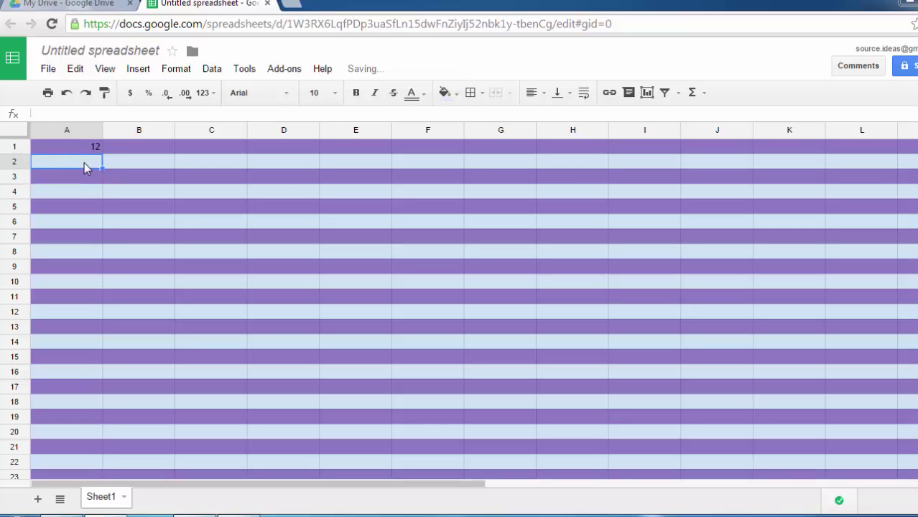
left_click(94, 148)
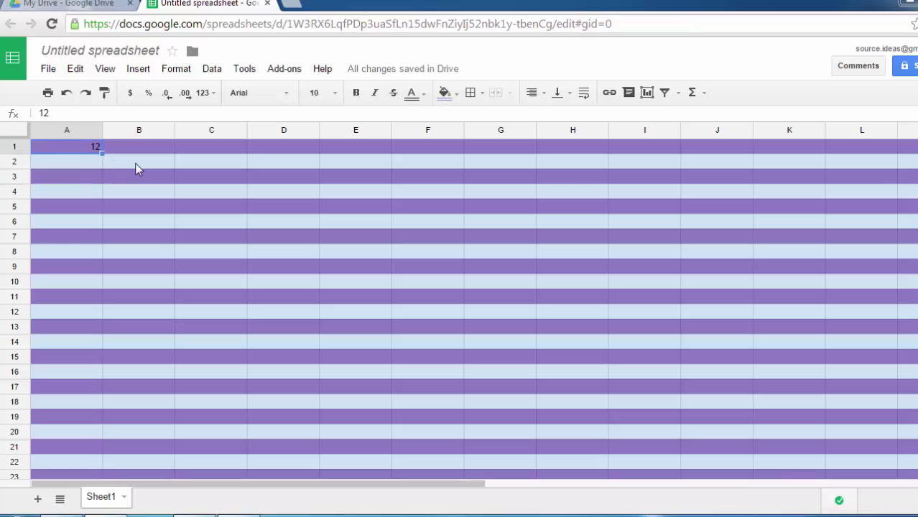
key("Delete")
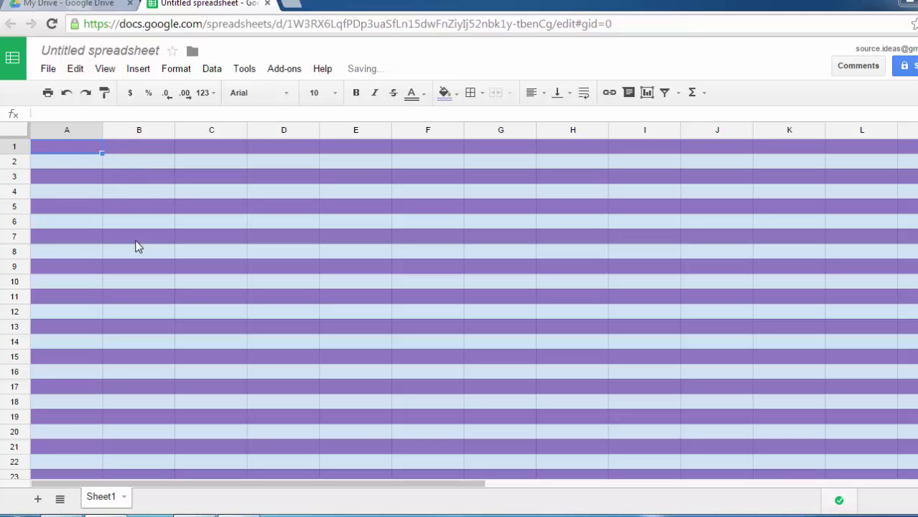
Step: Change the odd-row rule's background color to light orange and save the rules
scroll(345, 180, "down", 3)
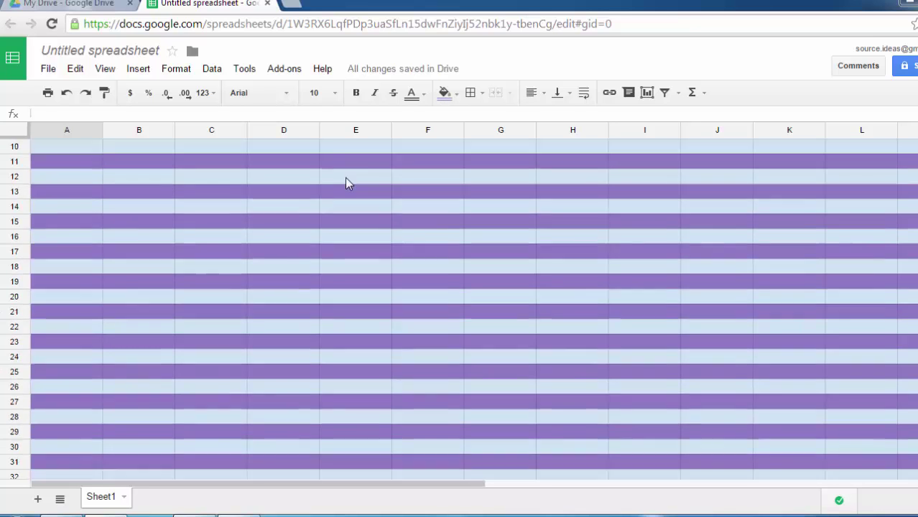
scroll(346, 180, "up", 2)
left_click(174, 70)
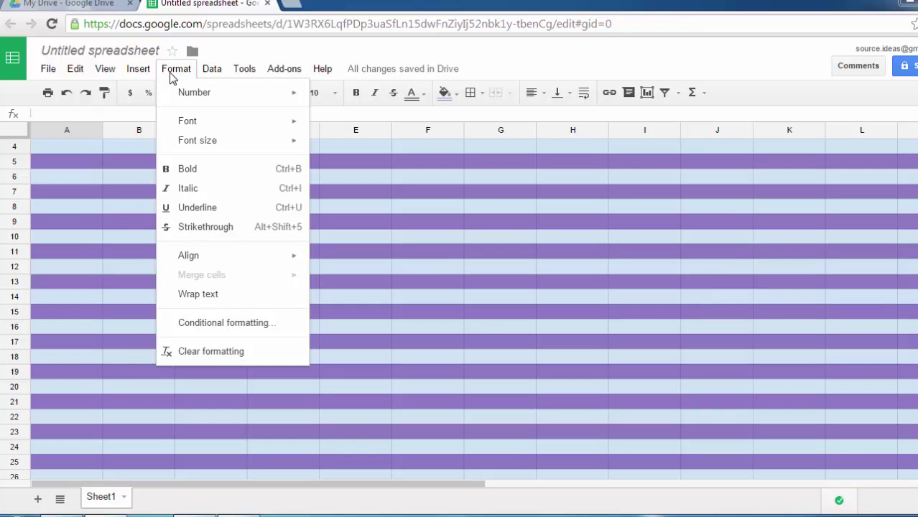
left_click(202, 323)
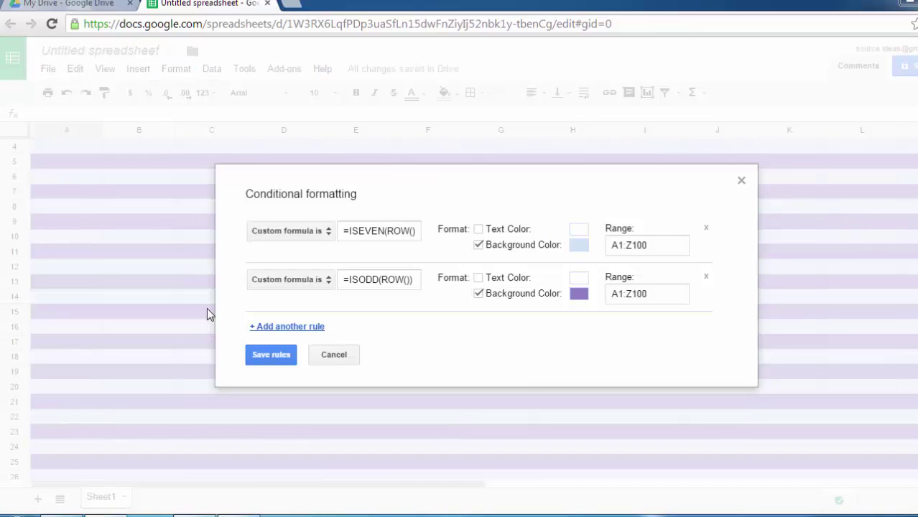
left_click(580, 298)
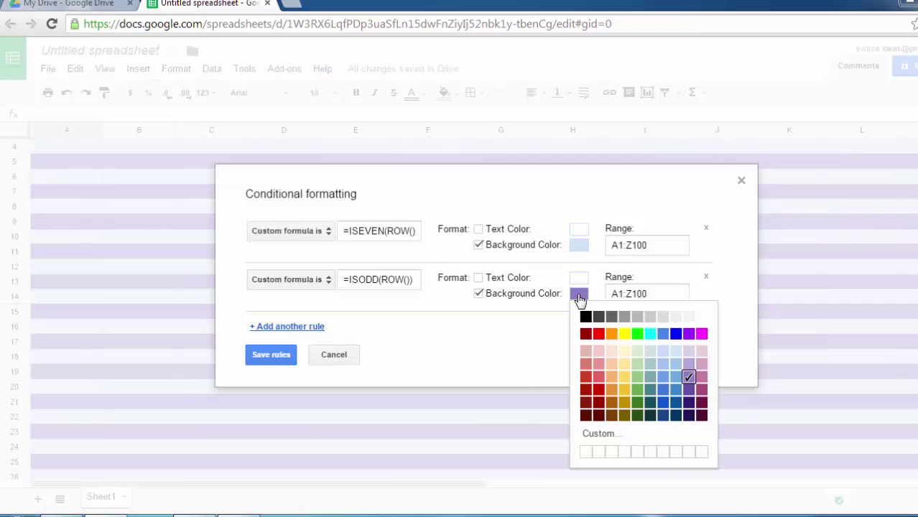
left_click(611, 366)
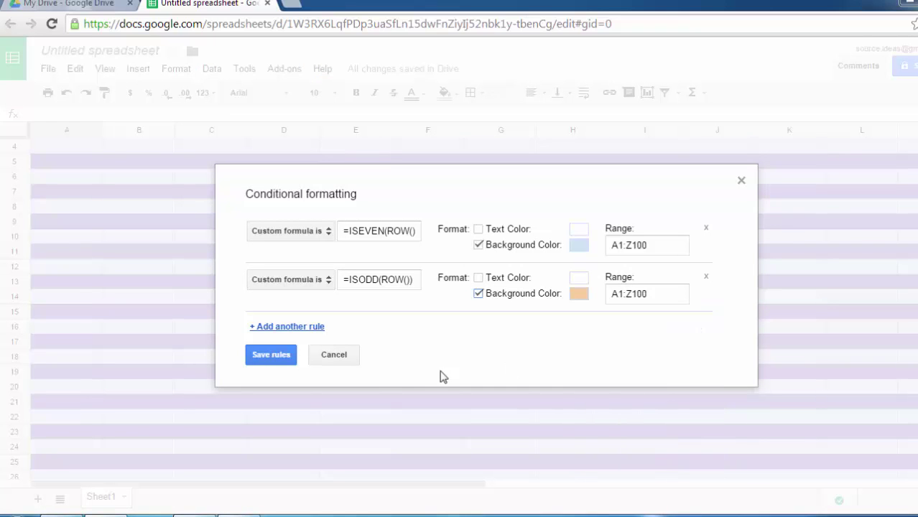
left_click(277, 357)
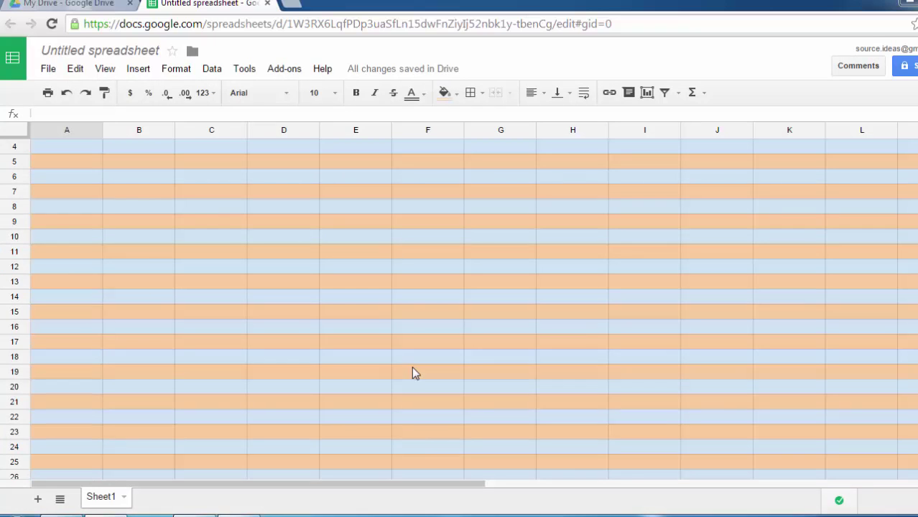
Step: Reopen the conditional formatting rules and set a pale green background for even rows and a darker green for odd rows
left_click(177, 72)
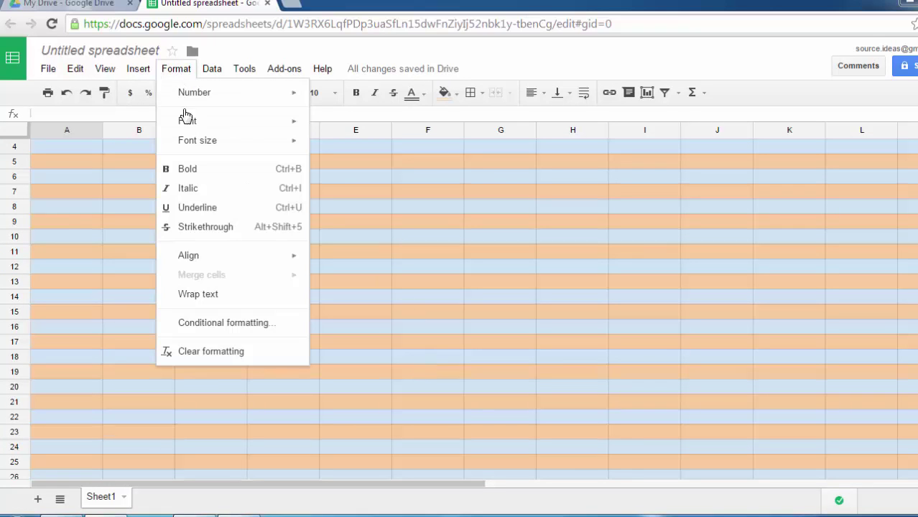
left_click(214, 323)
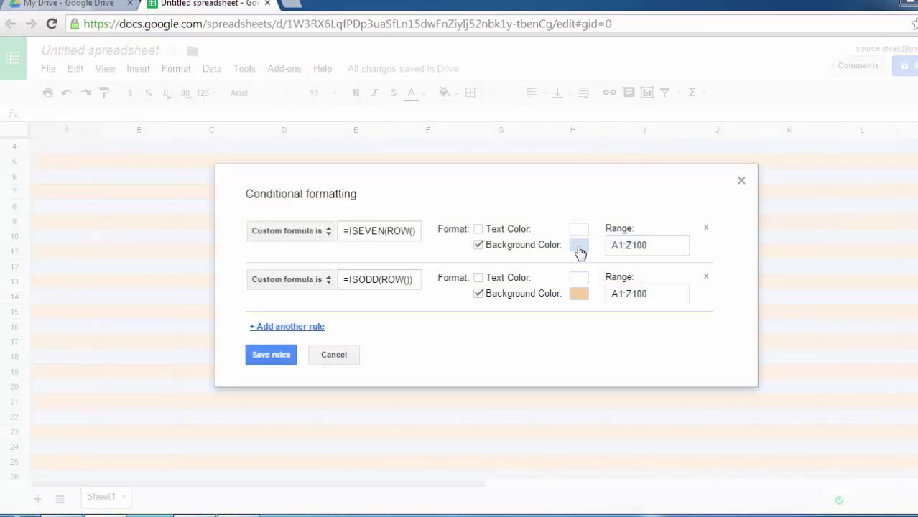
left_click(579, 246)
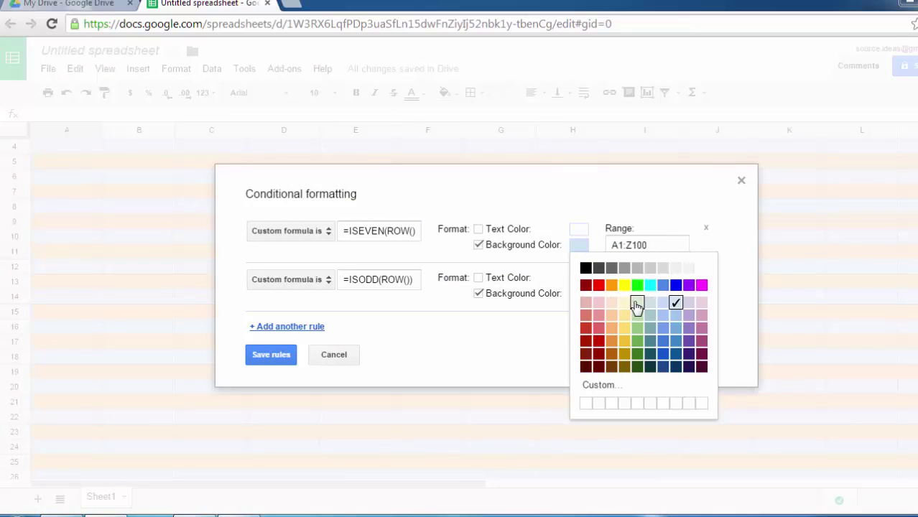
left_click(637, 305)
left_click(578, 294)
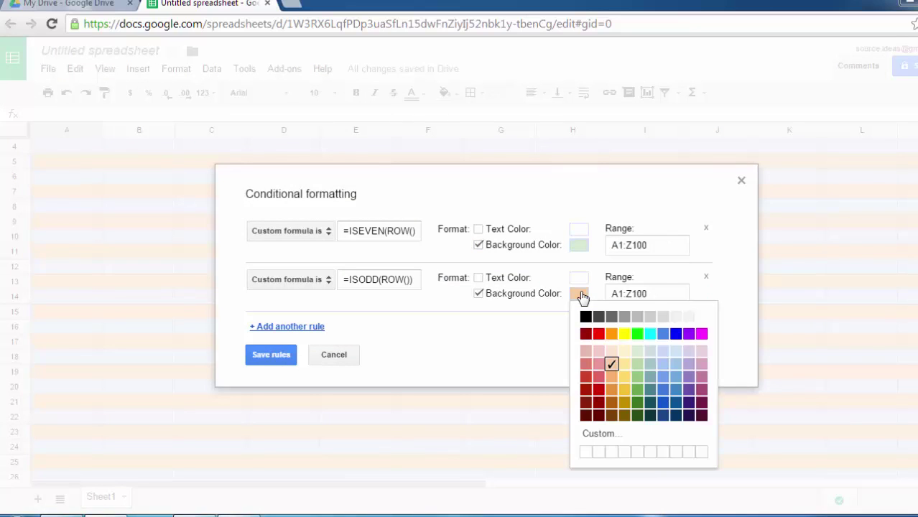
left_click(636, 378)
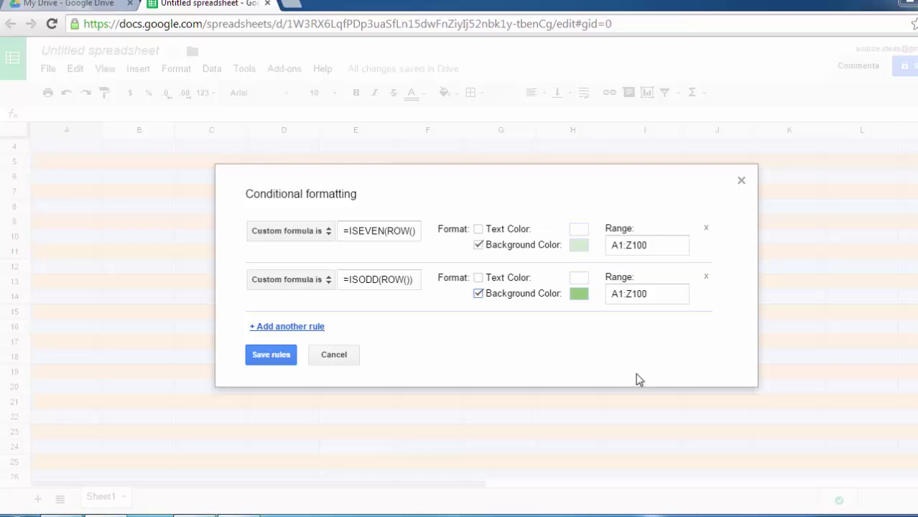
Step: Set the even-row rule's background to light gray and save the rules without the extra empty rule
left_click(579, 248)
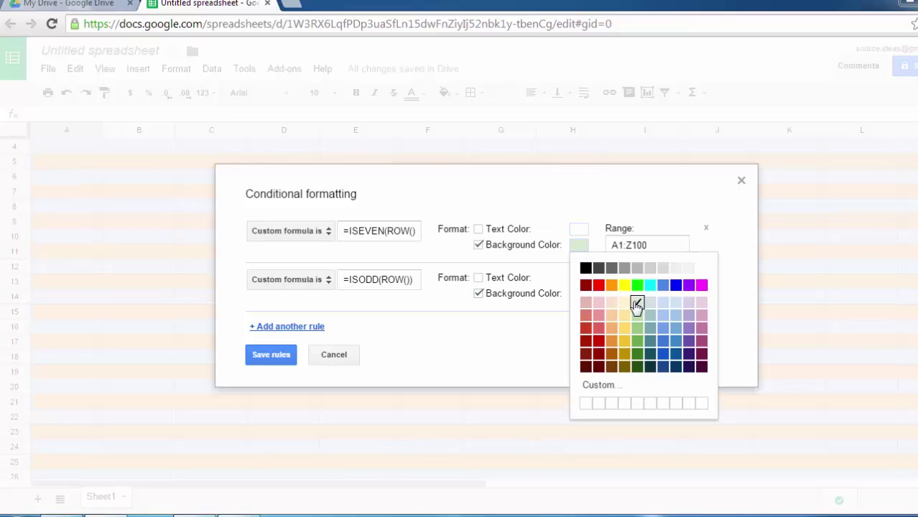
left_click(676, 267)
left_click(579, 248)
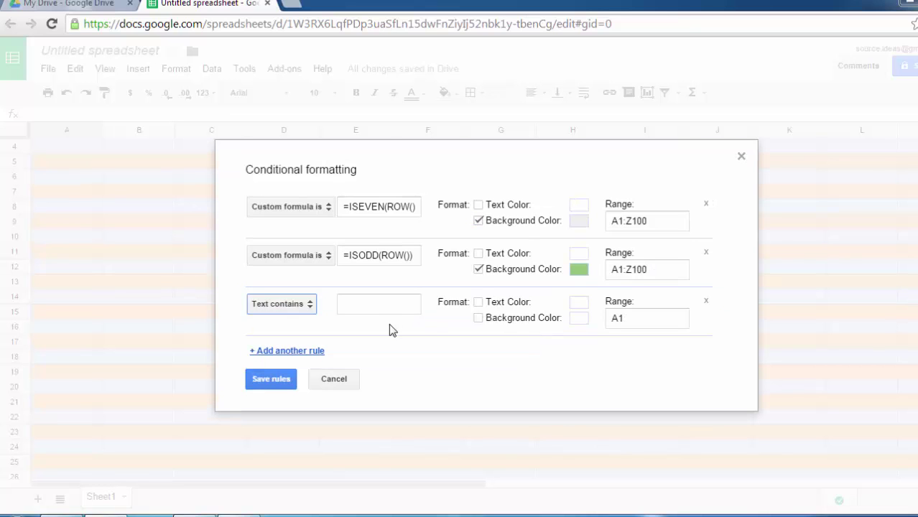
left_click(706, 301)
left_click(269, 354)
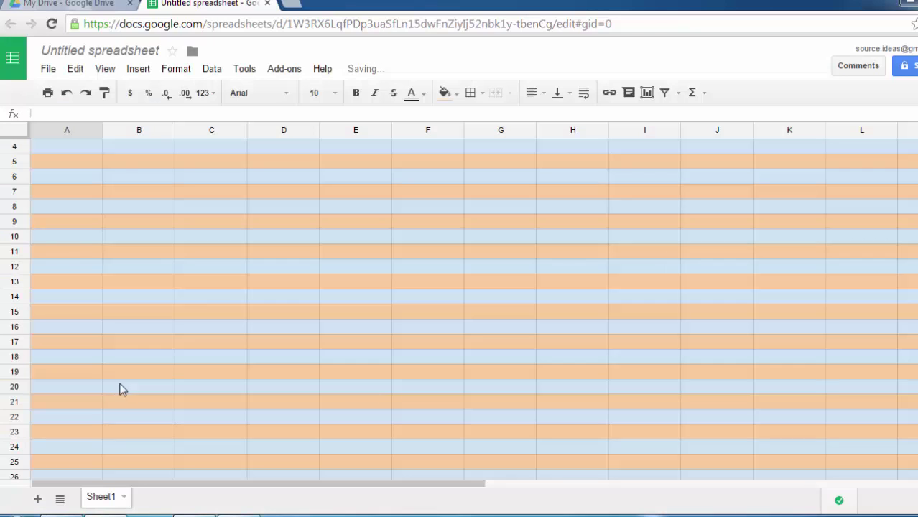